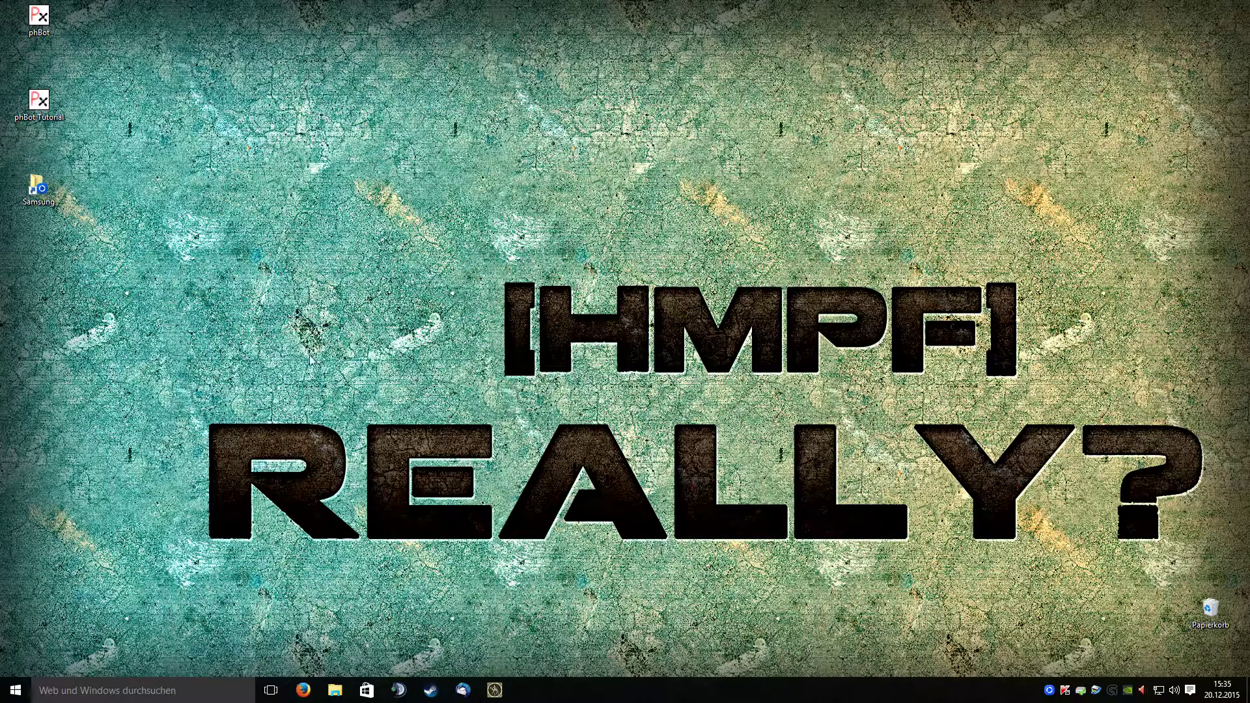
# Step: Open the Silkroad launcher from the taskbar icon
pyautogui.click(487, 692)
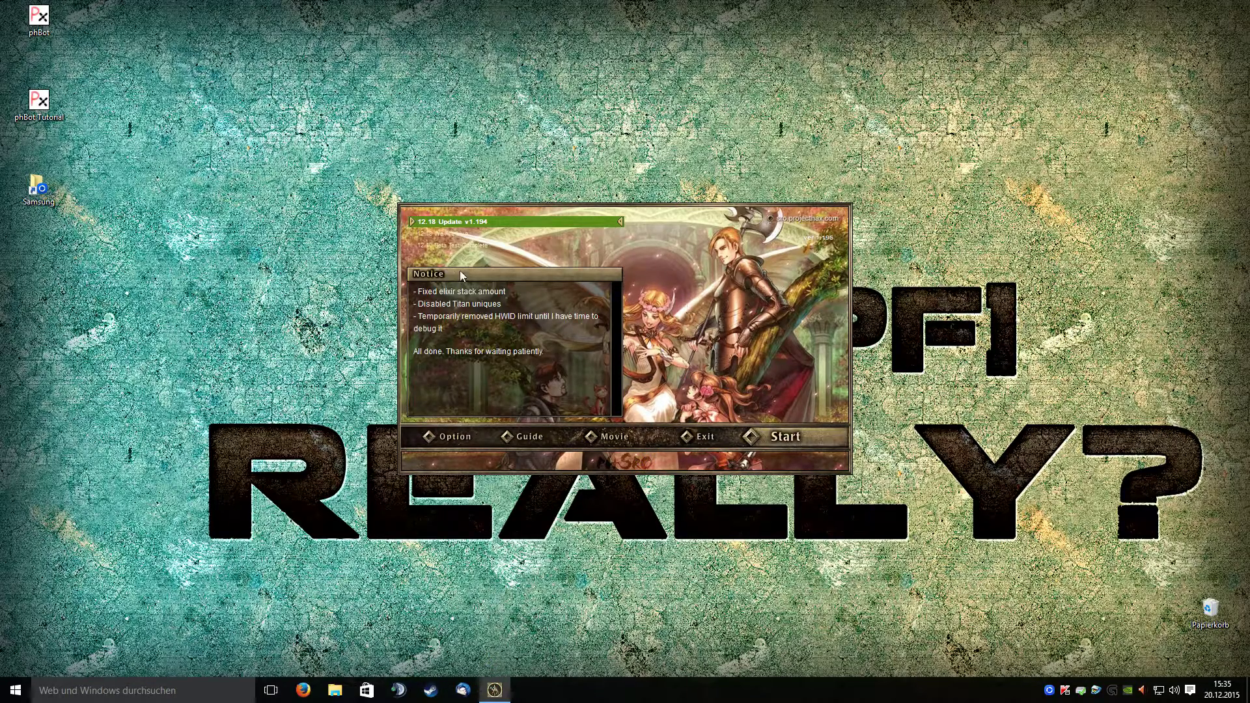
# Step: Exit the Silkroad launcher after its update finishes
pyautogui.click(700, 436)
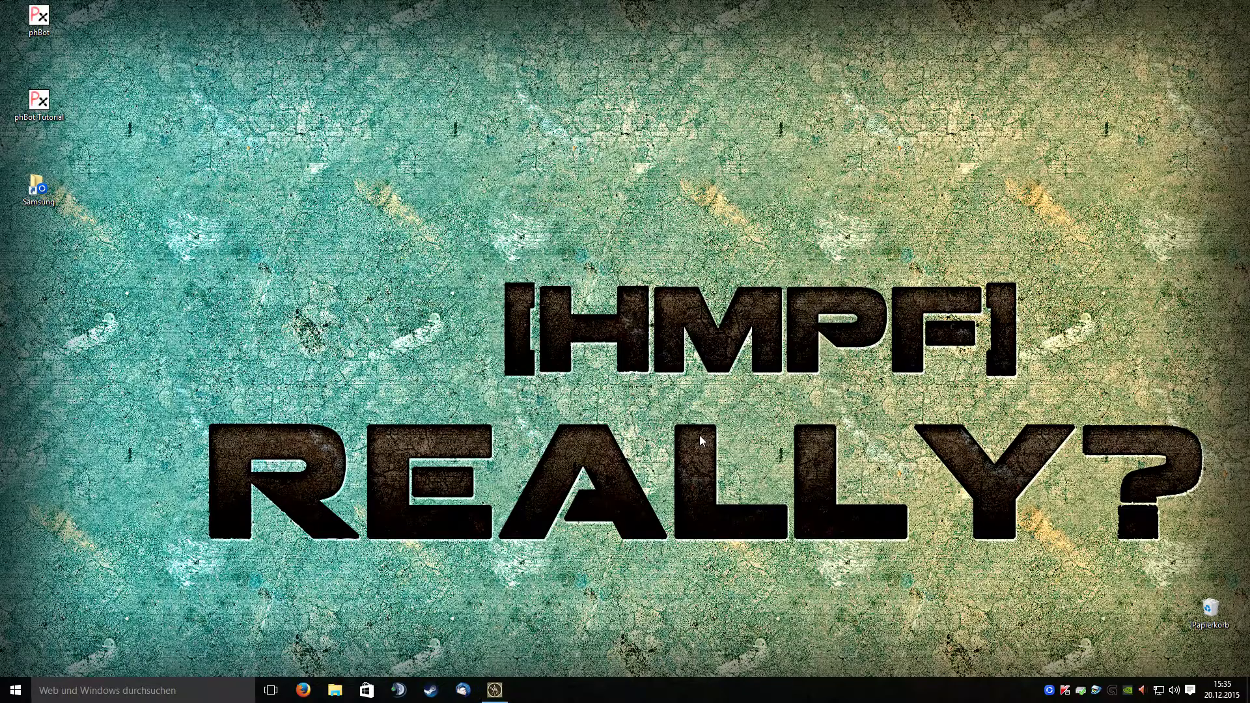
# Step: Open the phBot Tutorial folder from the desktop
pyautogui.doubleClick(72, 108)
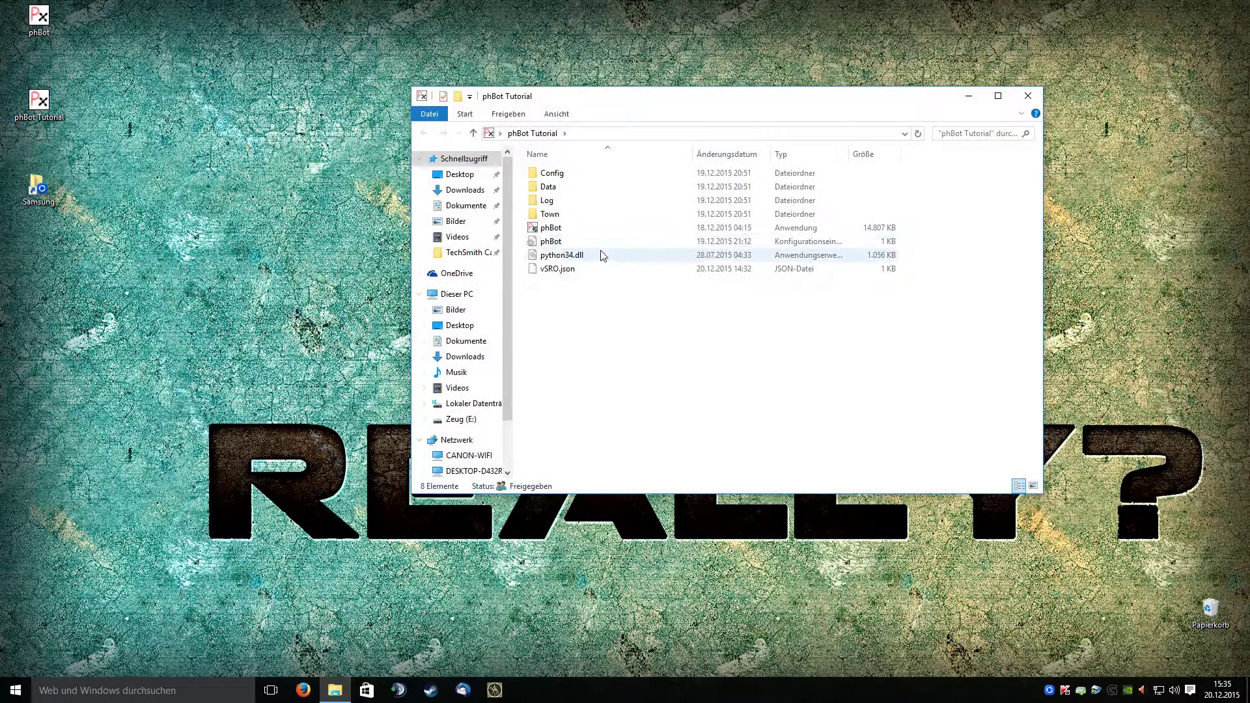
# Step: Permanently delete vSRO.json from the folder, then launch phBot
pyautogui.click(587, 229)
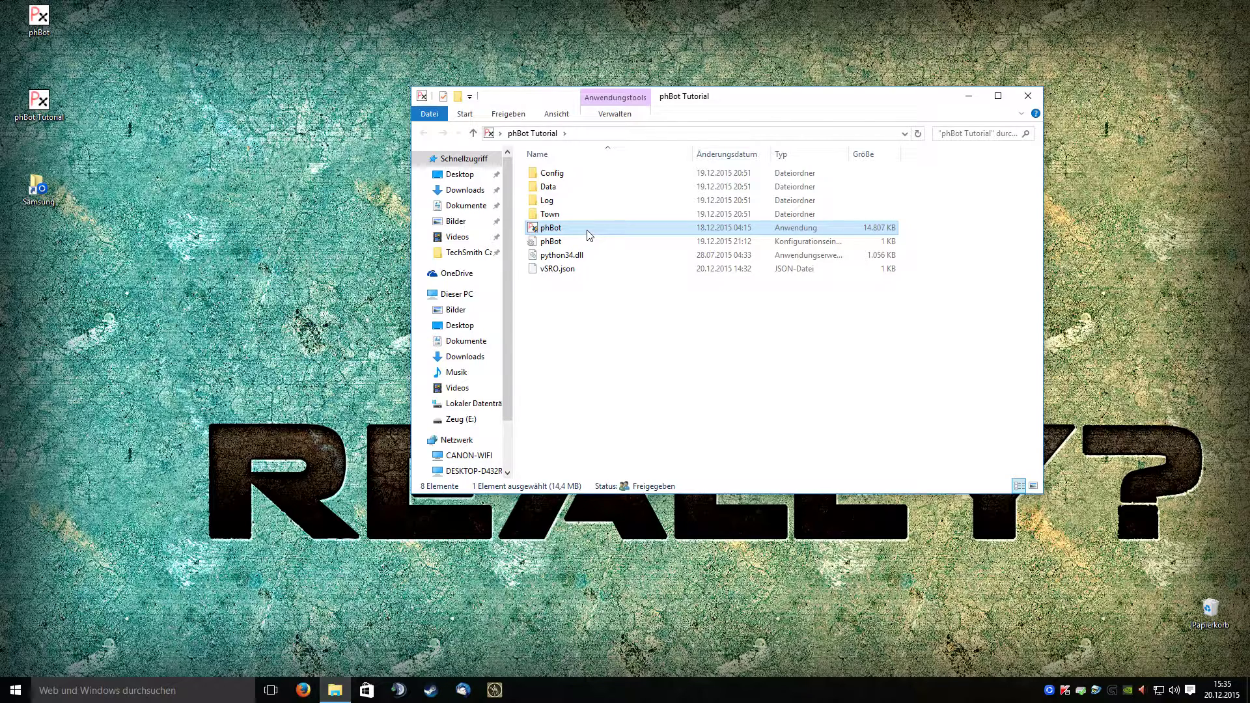
pyautogui.click(565, 269)
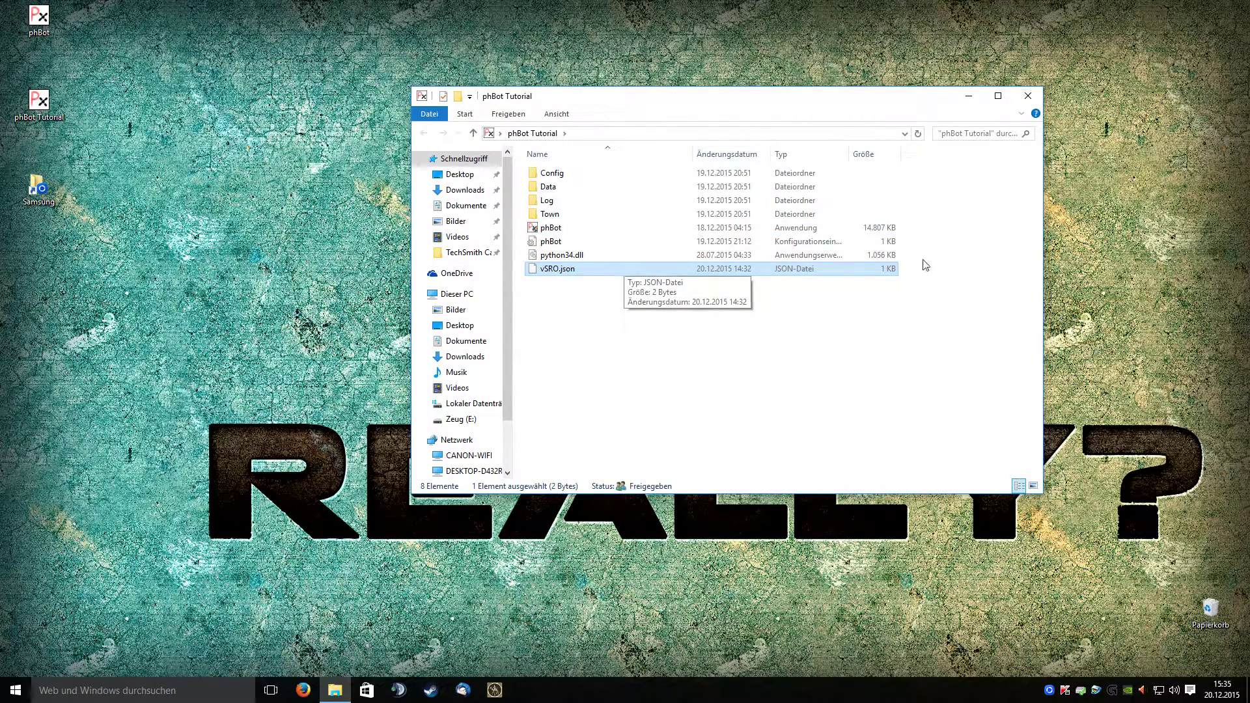
pyautogui.hotkey('shift', 'Delete')
pyautogui.press('Return')
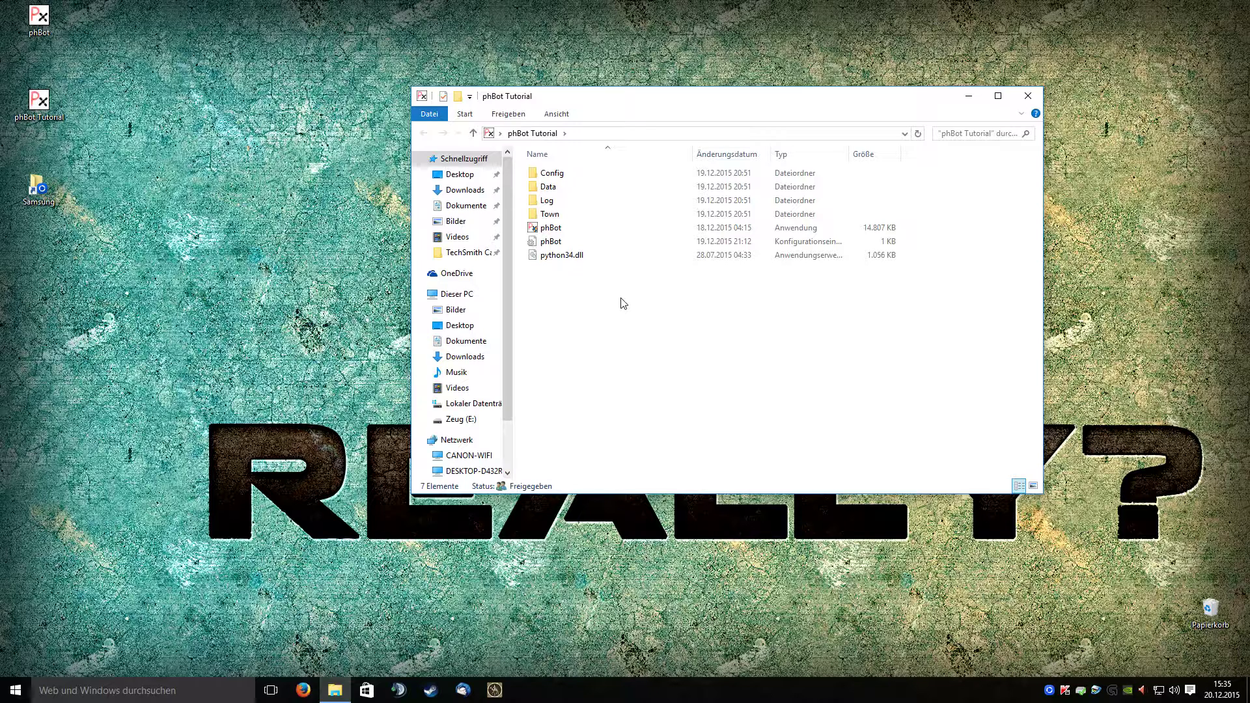
pyautogui.click(594, 230)
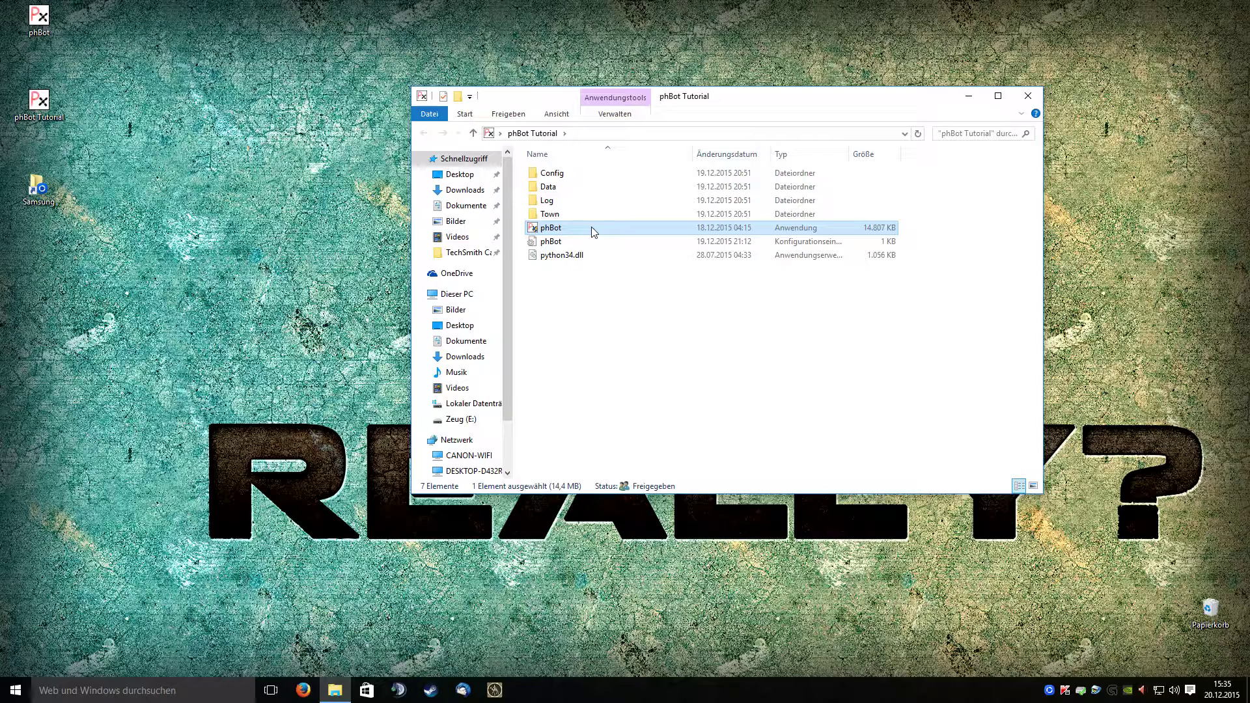
pyautogui.doubleClick(594, 229)
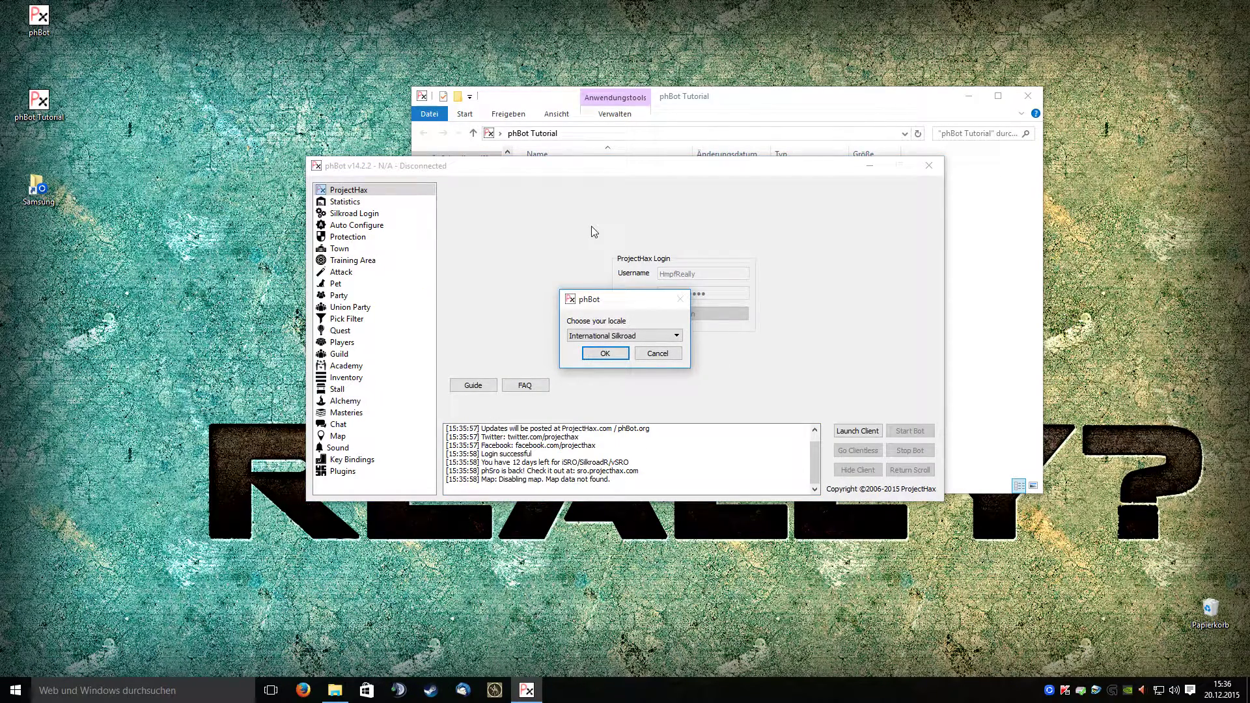
# Step: Choose Private Server as phBot's locale and confirm it
pyautogui.click(650, 336)
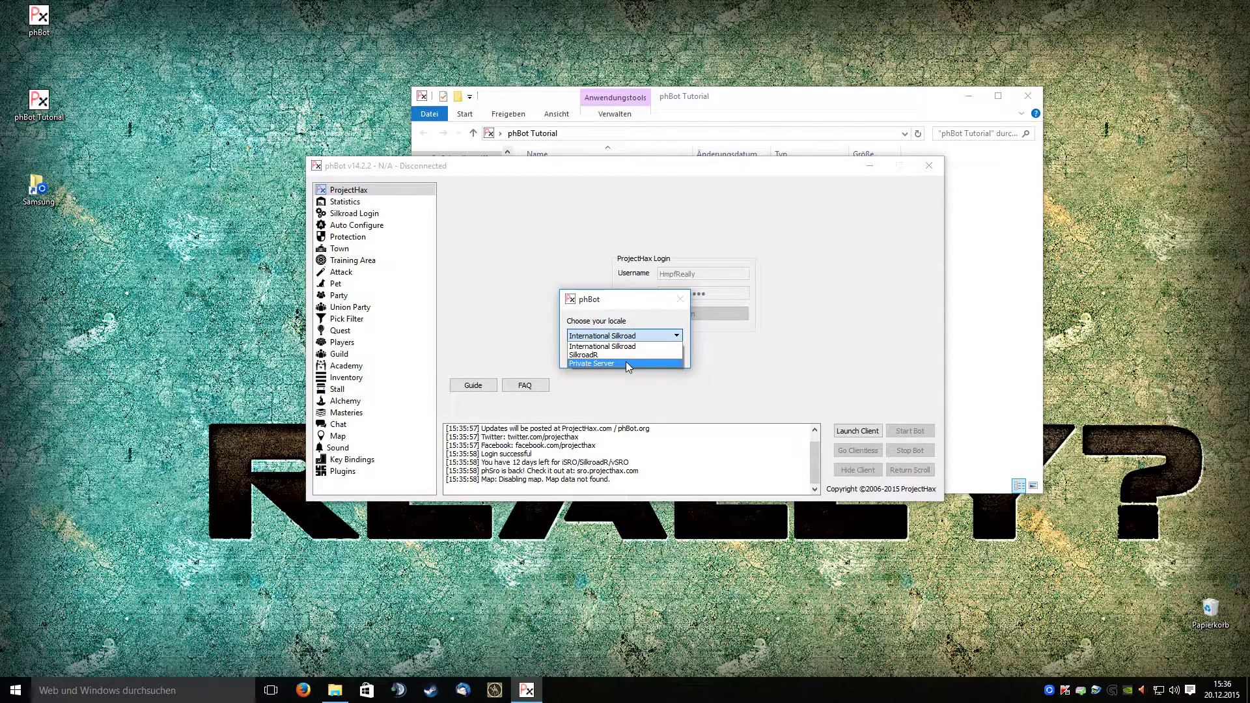
pyautogui.click(584, 365)
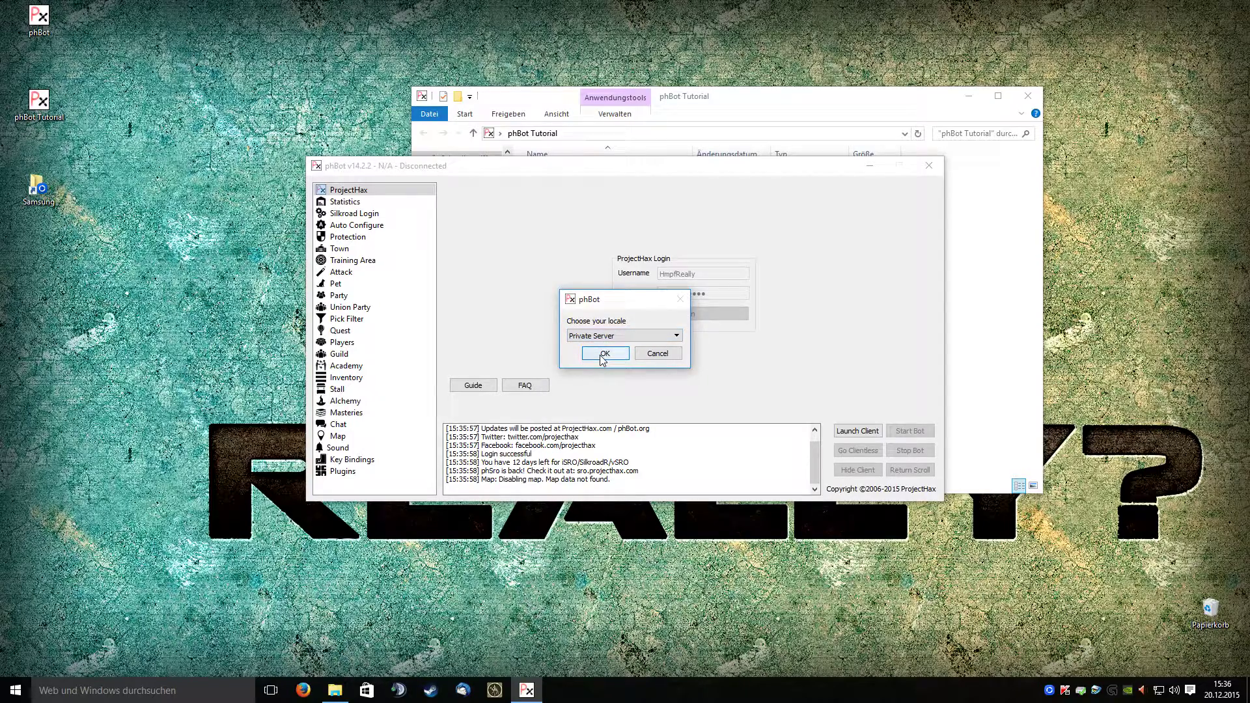
pyautogui.click(600, 354)
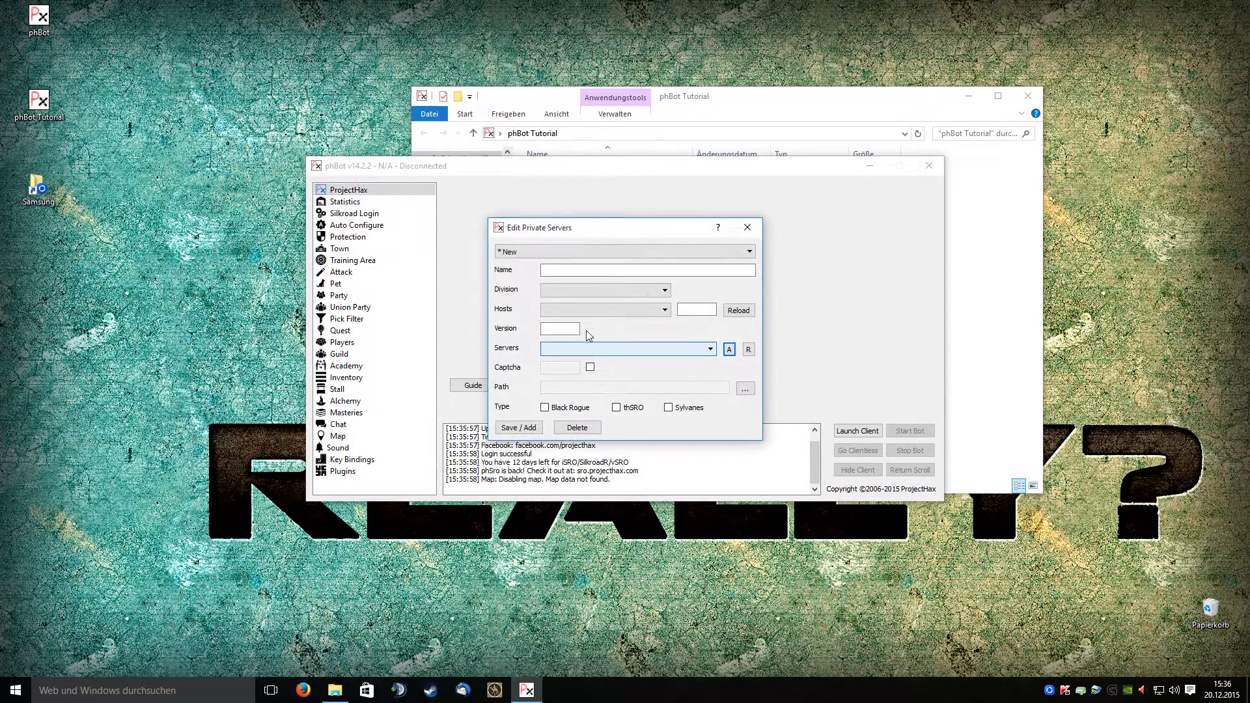
# Step: Keep '* New' selected, name the profile phBot, and open the Path folder picker
pyautogui.click(522, 252)
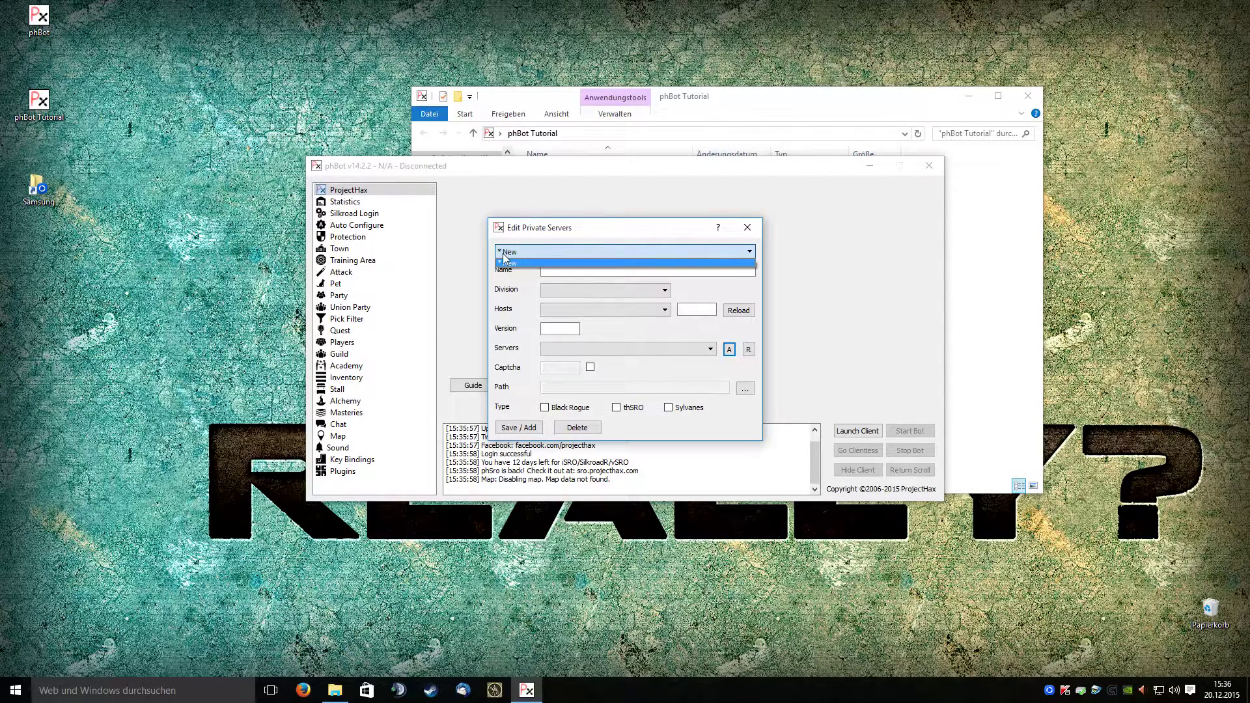
pyautogui.click(505, 260)
pyautogui.click(585, 272)
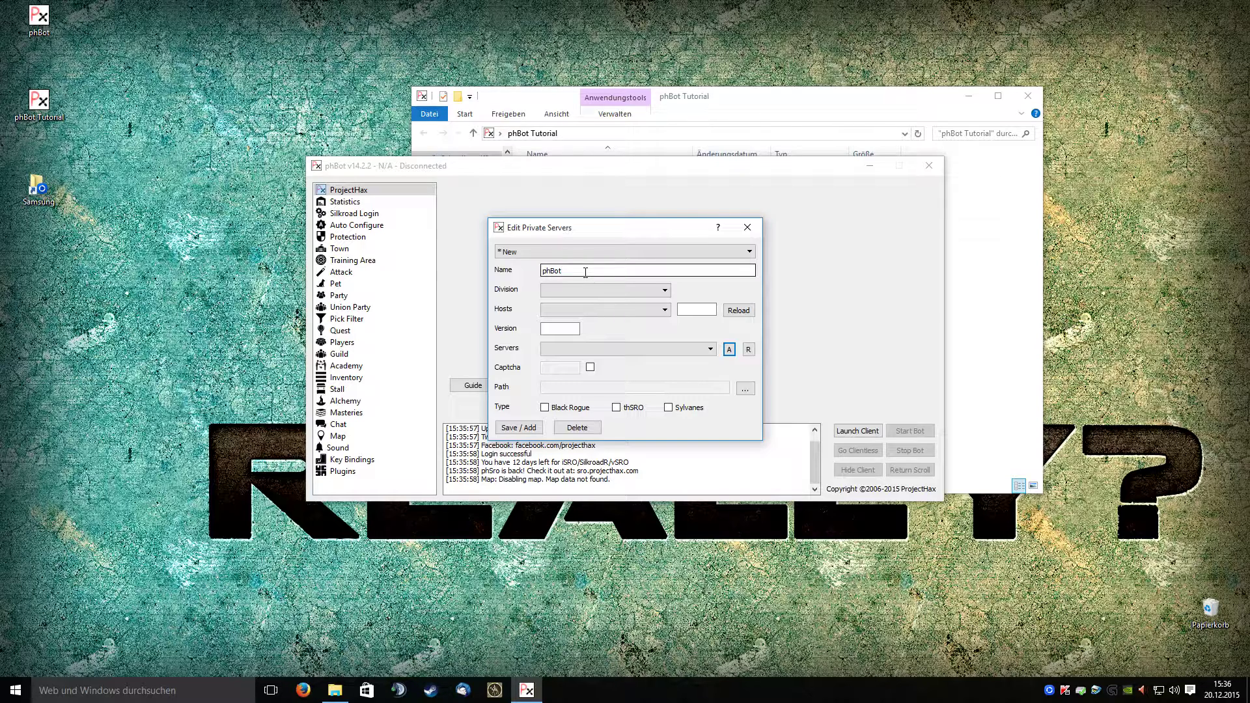
pyautogui.doubleClick(585, 272)
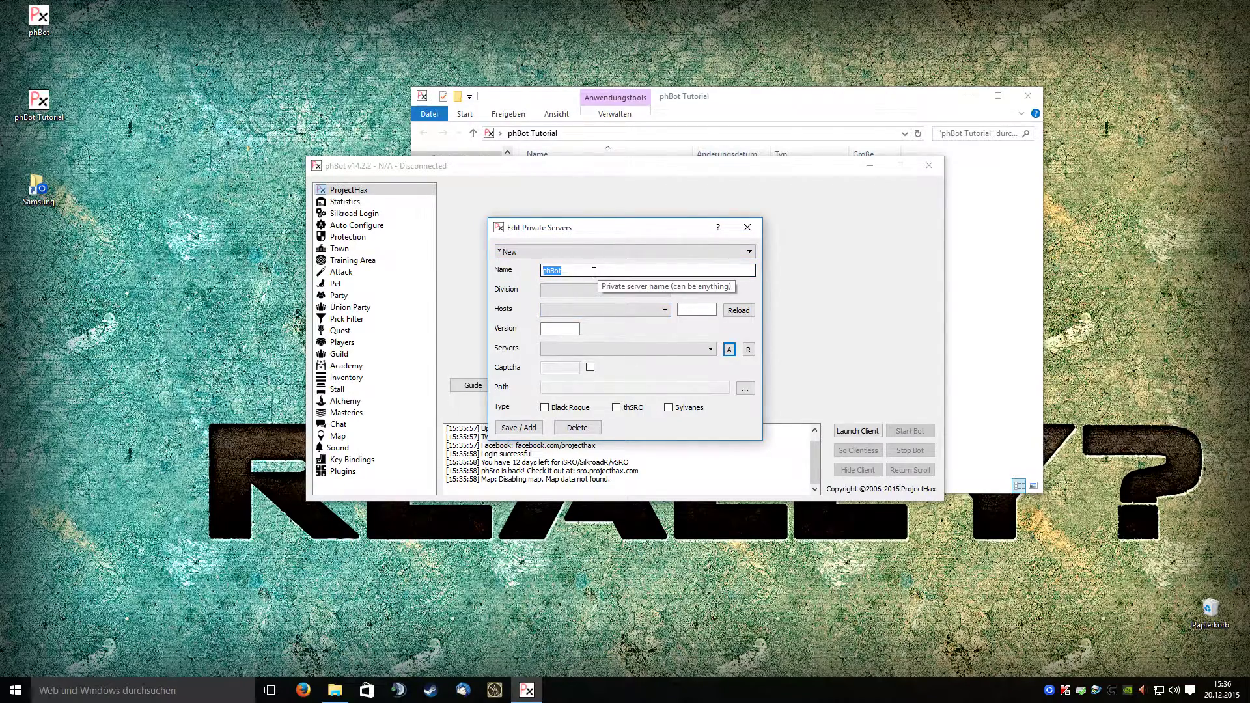
pyautogui.click(594, 271)
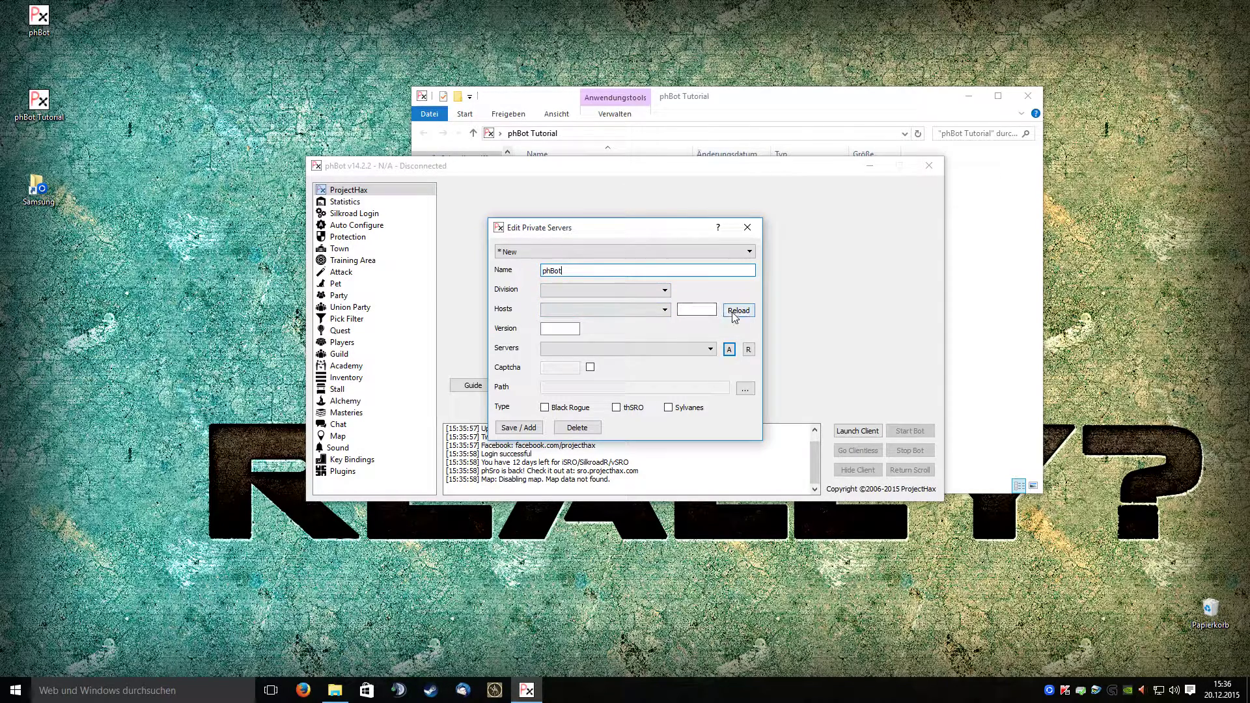
pyautogui.click(746, 390)
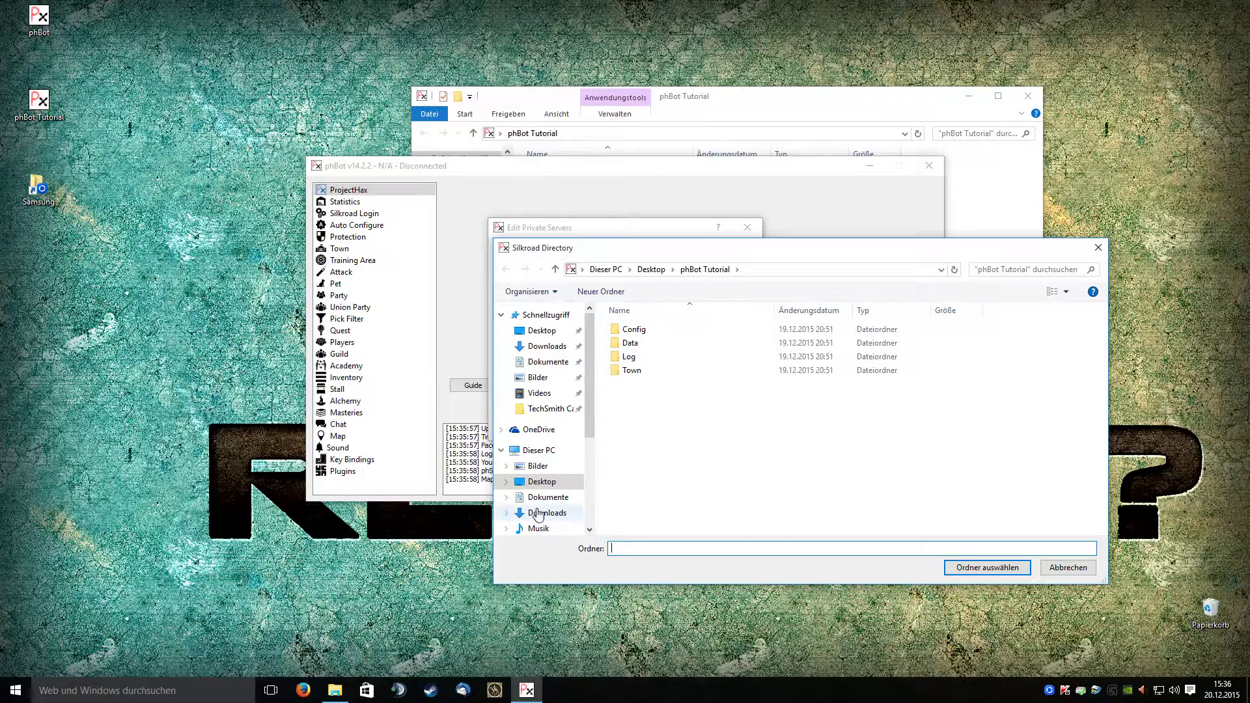
# Step: Select C:\Program Files (x86)\phSro as the client folder
pyautogui.moveTo(594, 418); pyautogui.dragTo(588, 470)
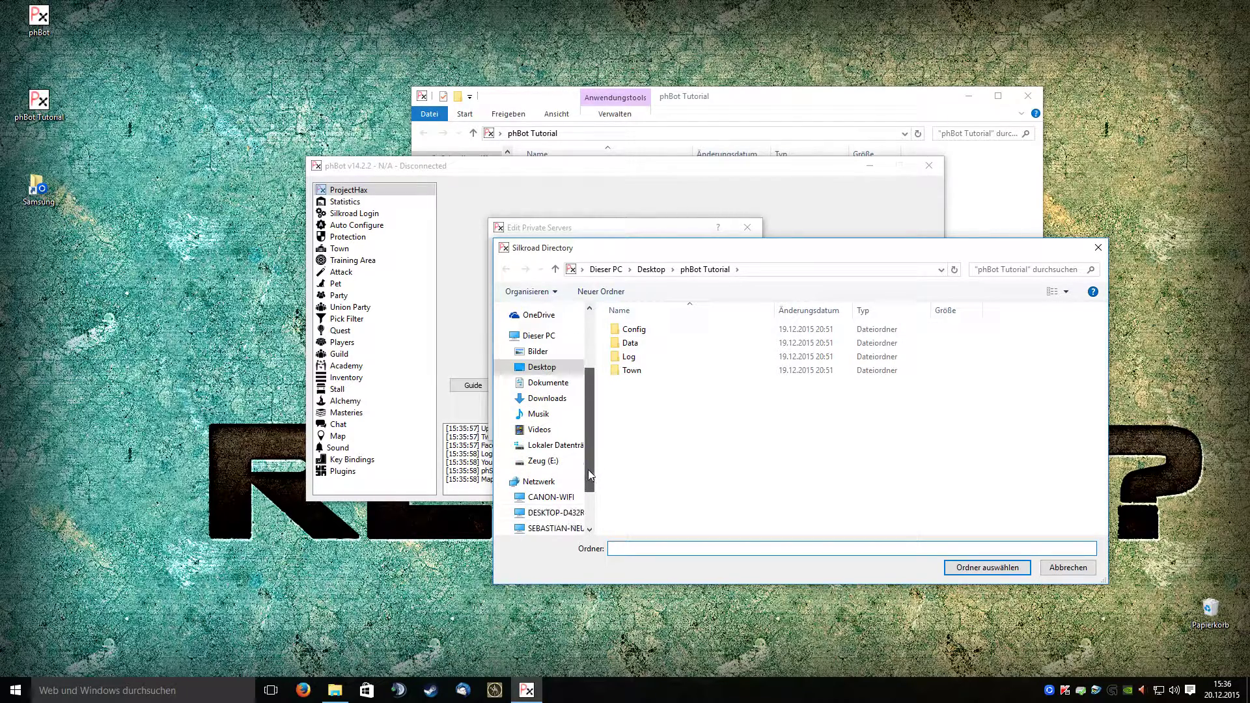
pyautogui.click(581, 446)
pyautogui.doubleClick(651, 425)
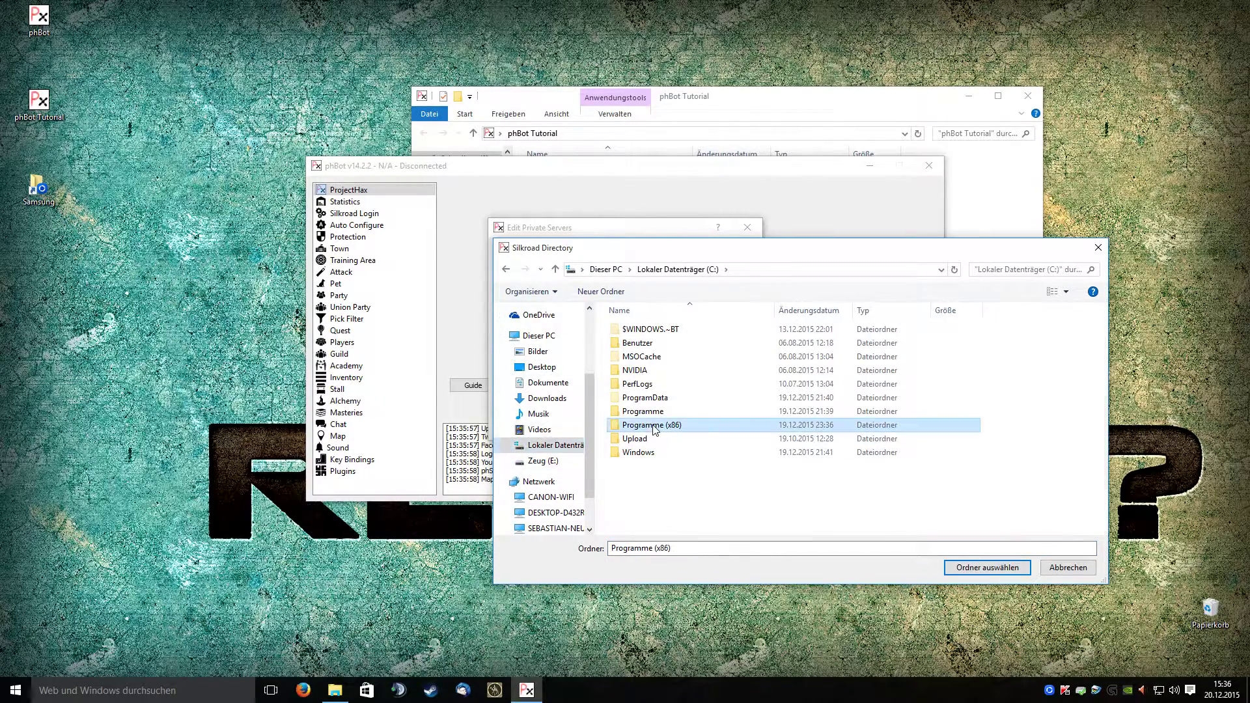
pyautogui.scroll(-5, 667, 480)
pyautogui.scroll(-4, 666, 479)
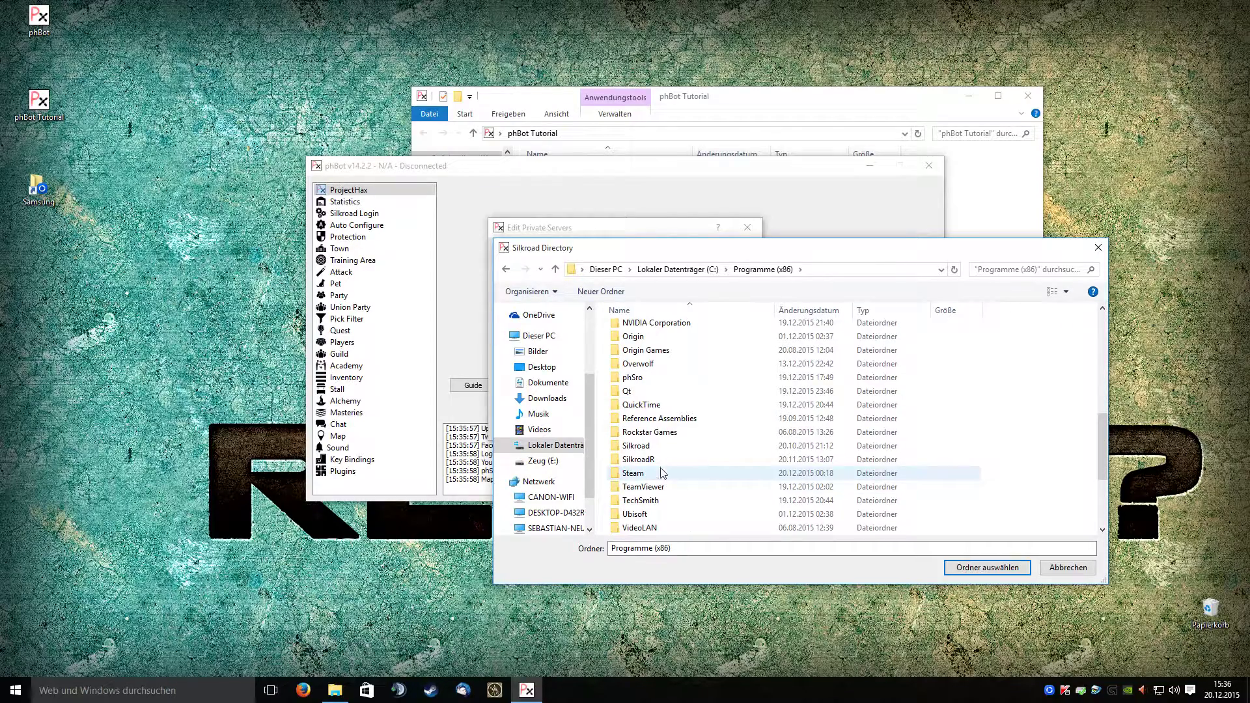
pyautogui.doubleClick(655, 379)
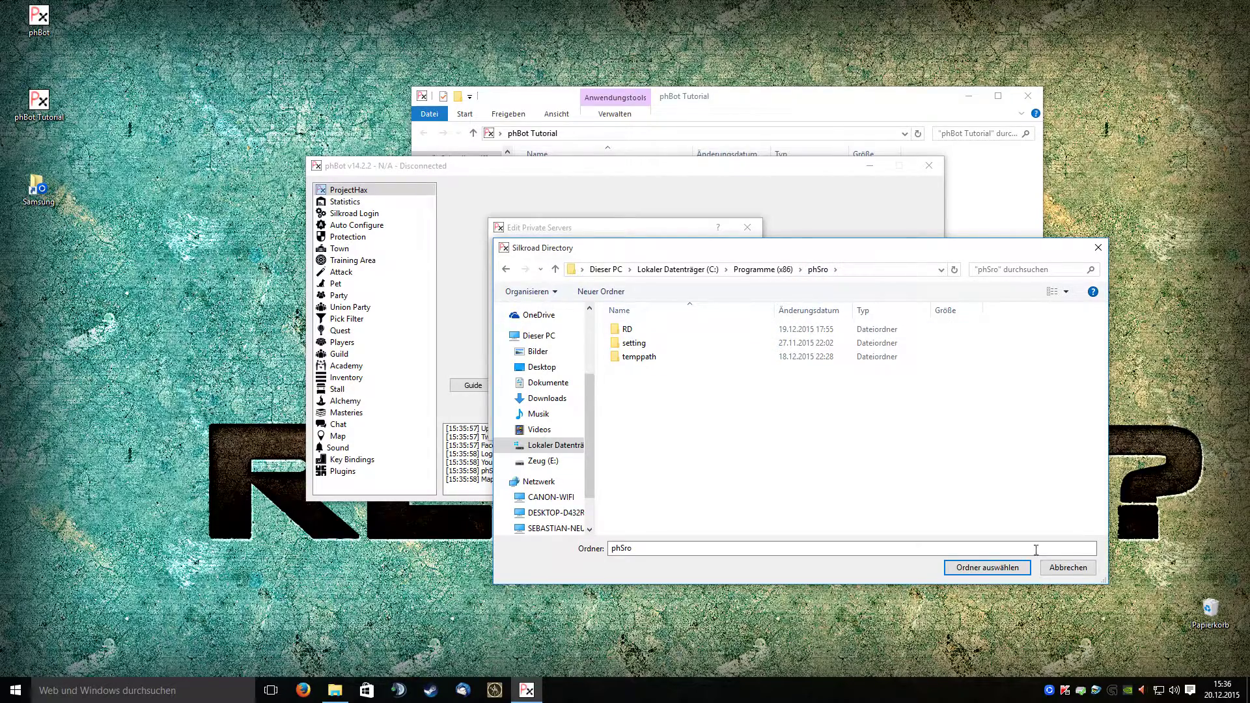
pyautogui.click(1007, 568)
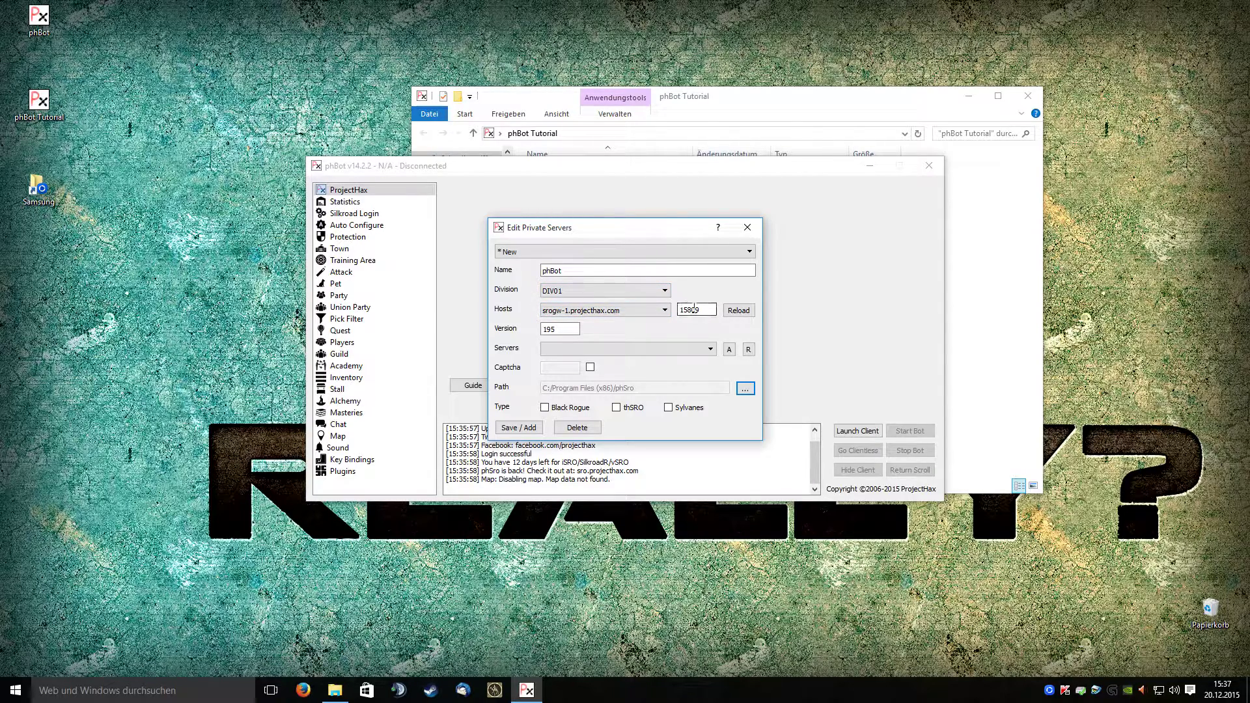
# Step: Verify version 195, save the phBot profile, and dismiss the Saved message
pyautogui.doubleClick(573, 328)
pyautogui.click(573, 329)
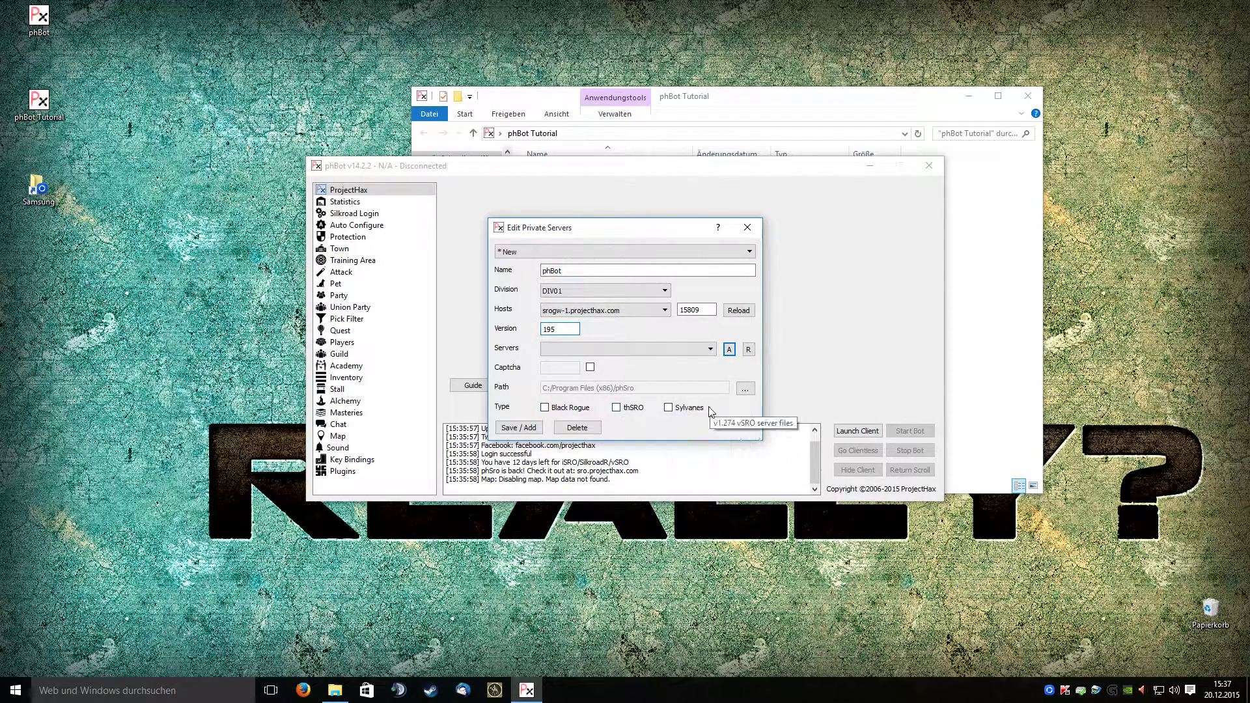
pyautogui.click(531, 429)
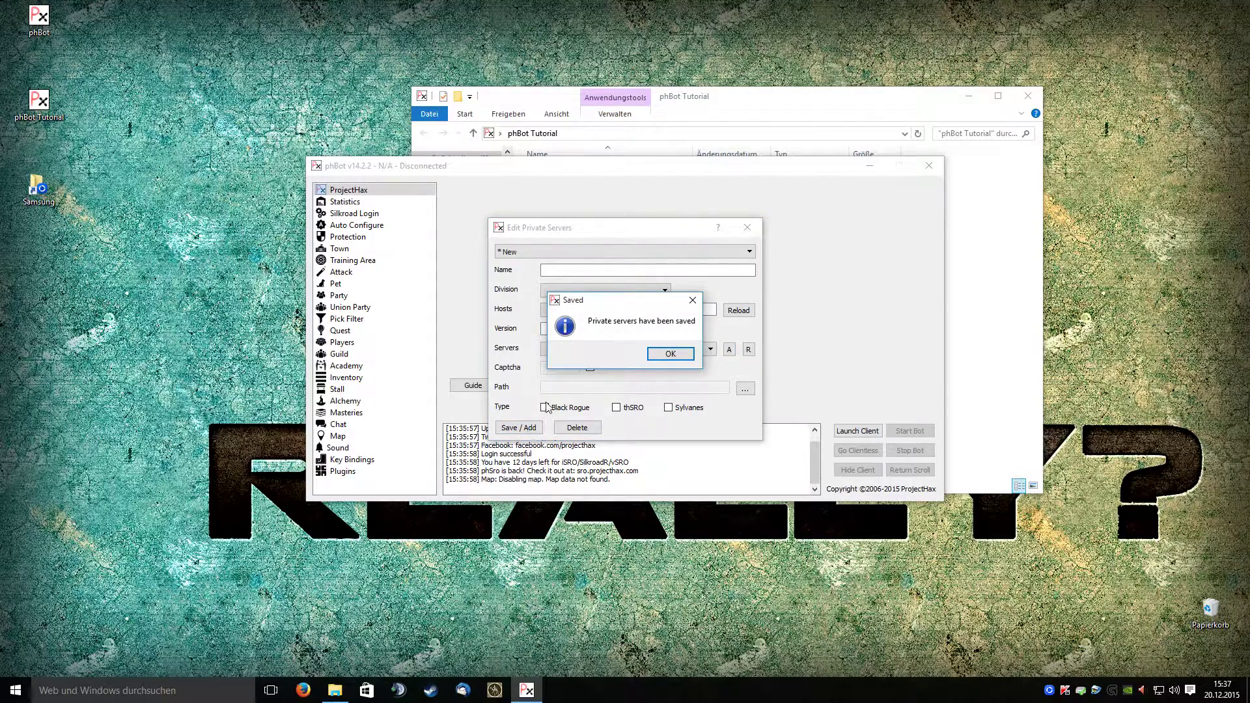
pyautogui.click(671, 353)
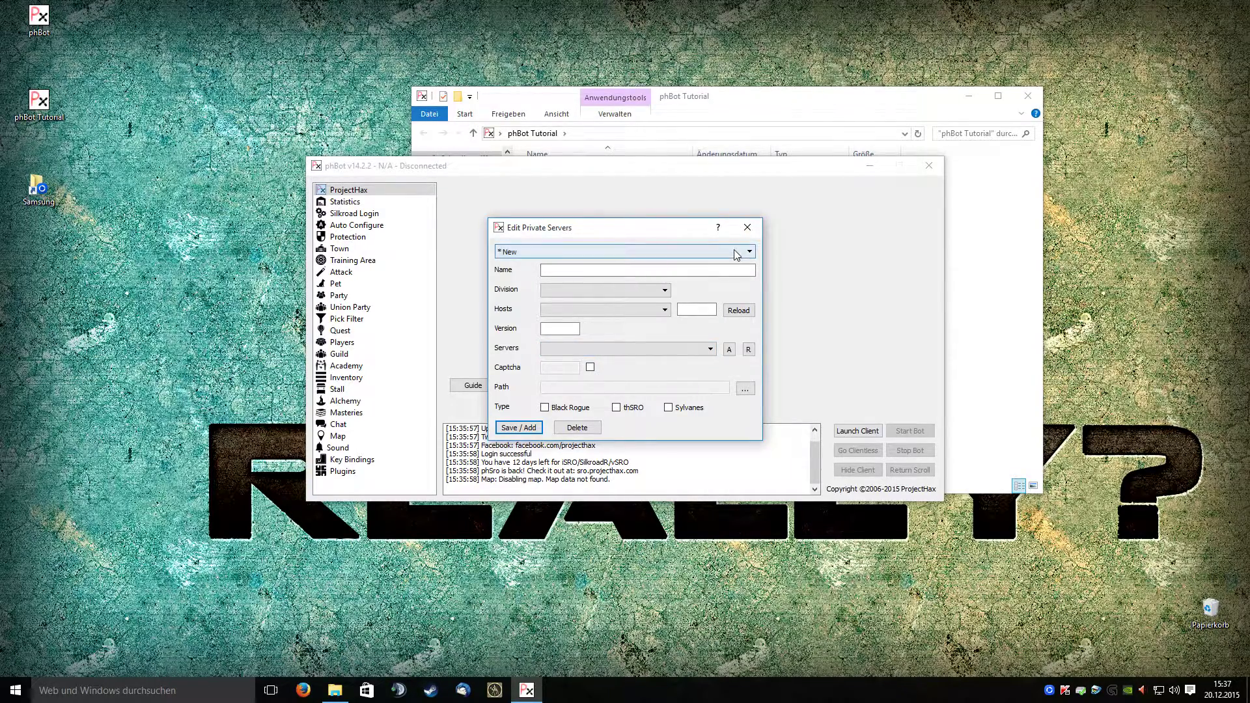
# Step: Close the editor, keep phBot chosen in the server list, and review its profile
pyautogui.click(746, 229)
pyautogui.click(603, 336)
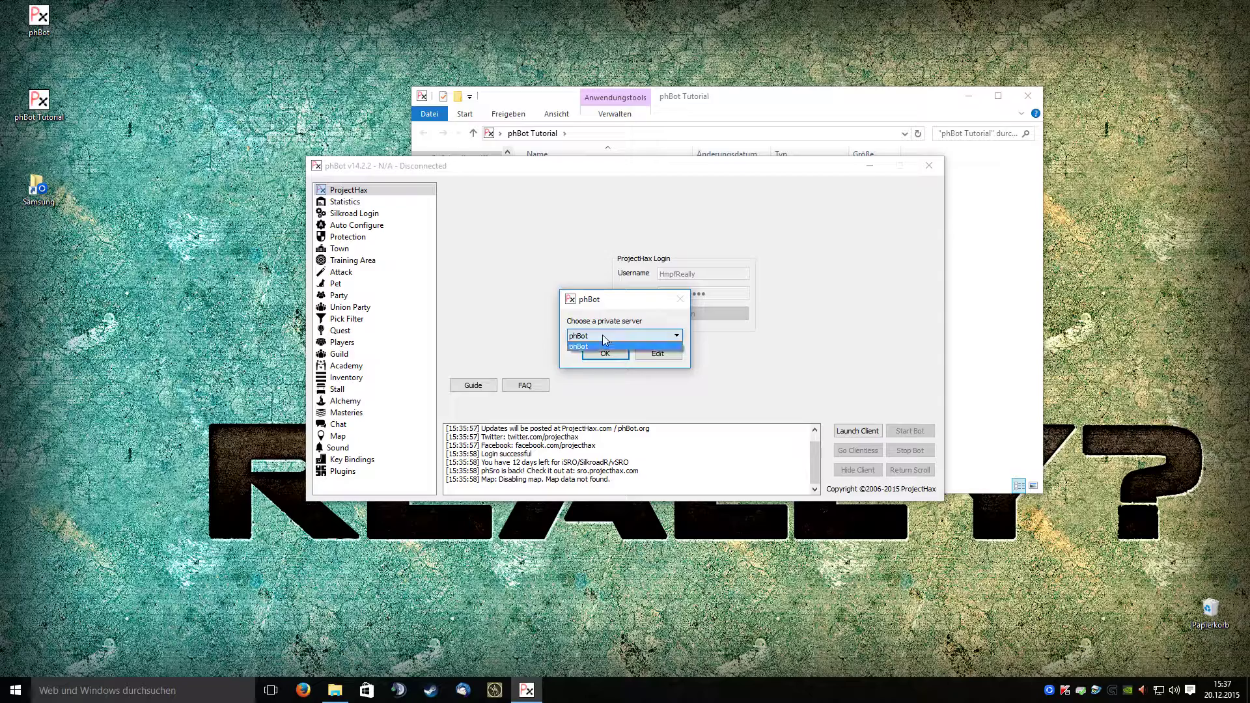
pyautogui.click(605, 336)
pyautogui.click(604, 336)
pyautogui.click(605, 345)
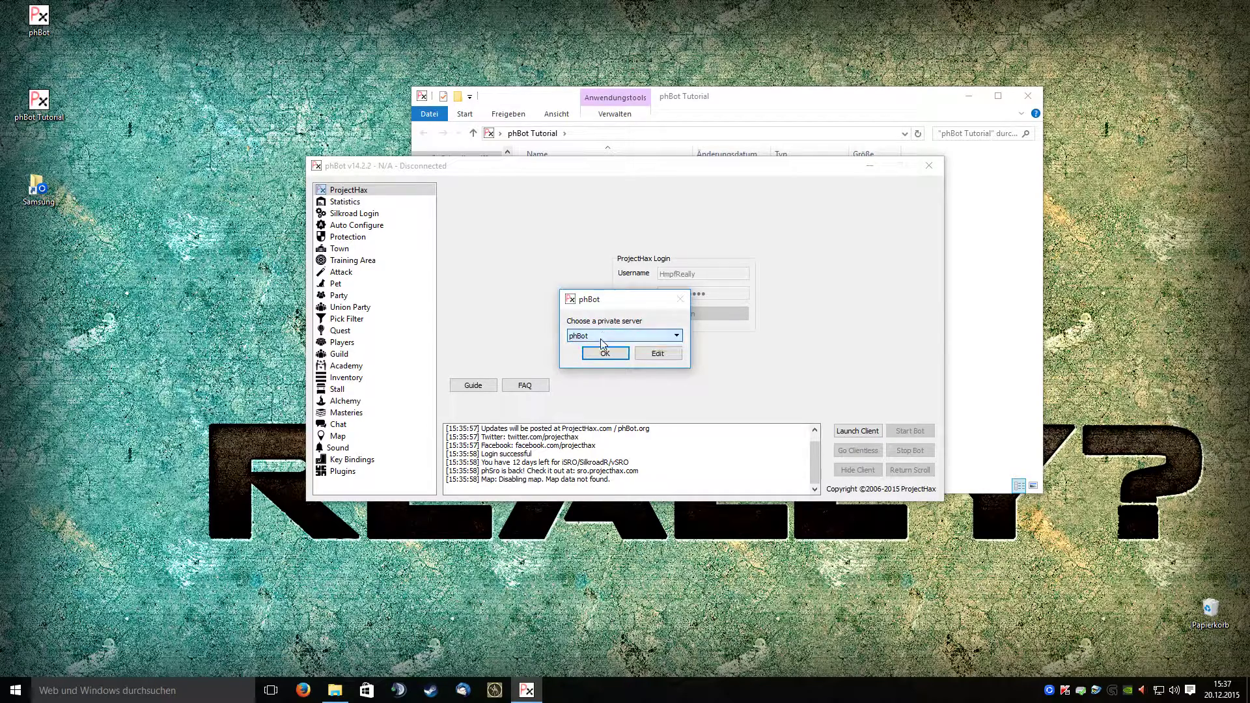
pyautogui.click(658, 355)
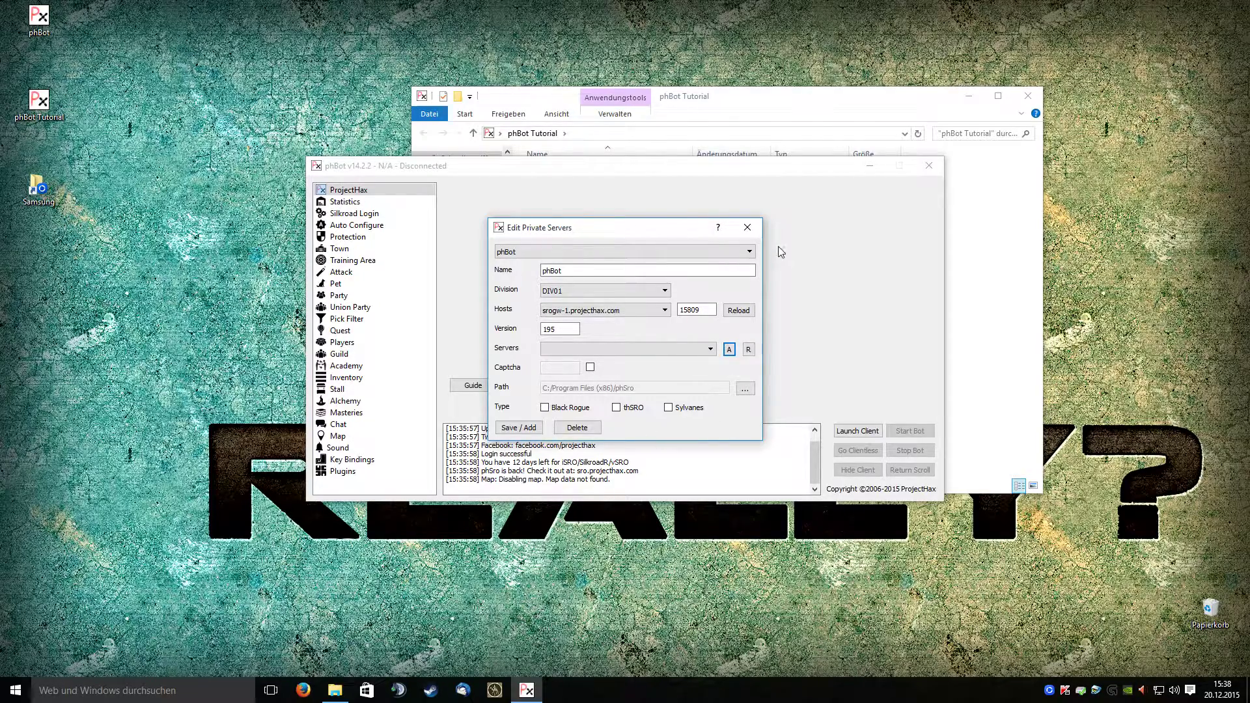
pyautogui.click(747, 229)
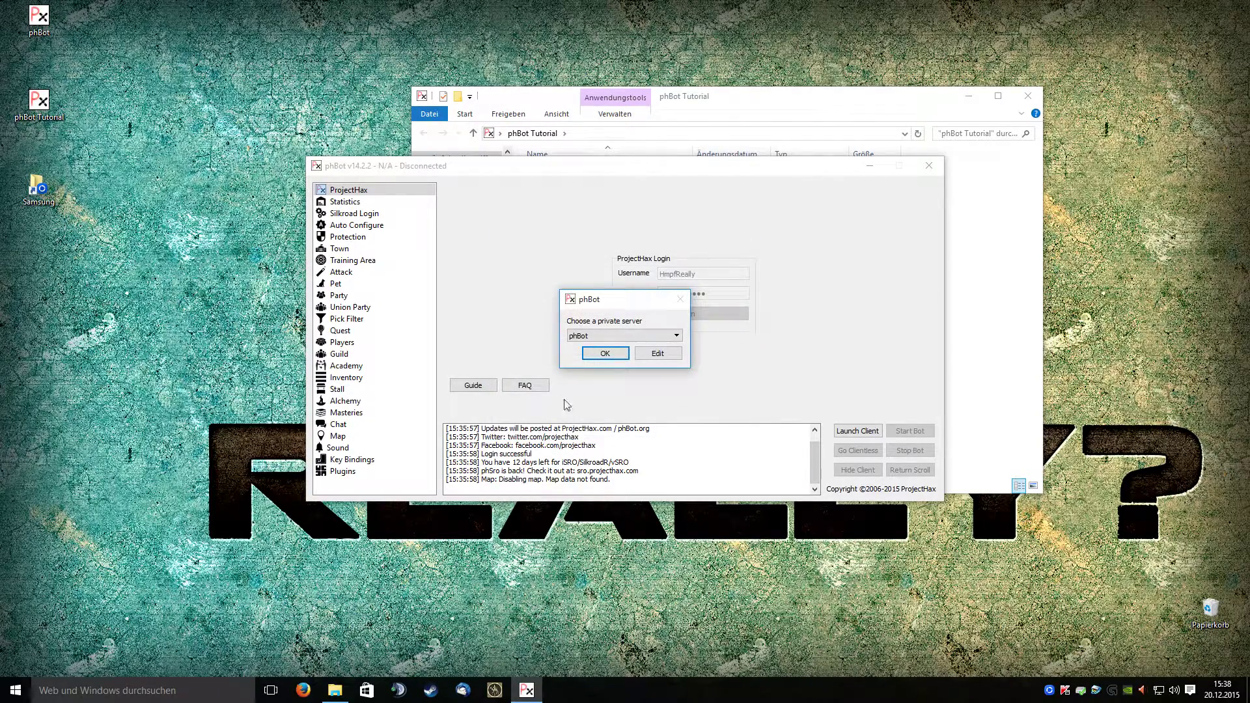
# Step: Choose phBot as the private server, confirm, and acknowledge the Data Update notice
pyautogui.click(600, 336)
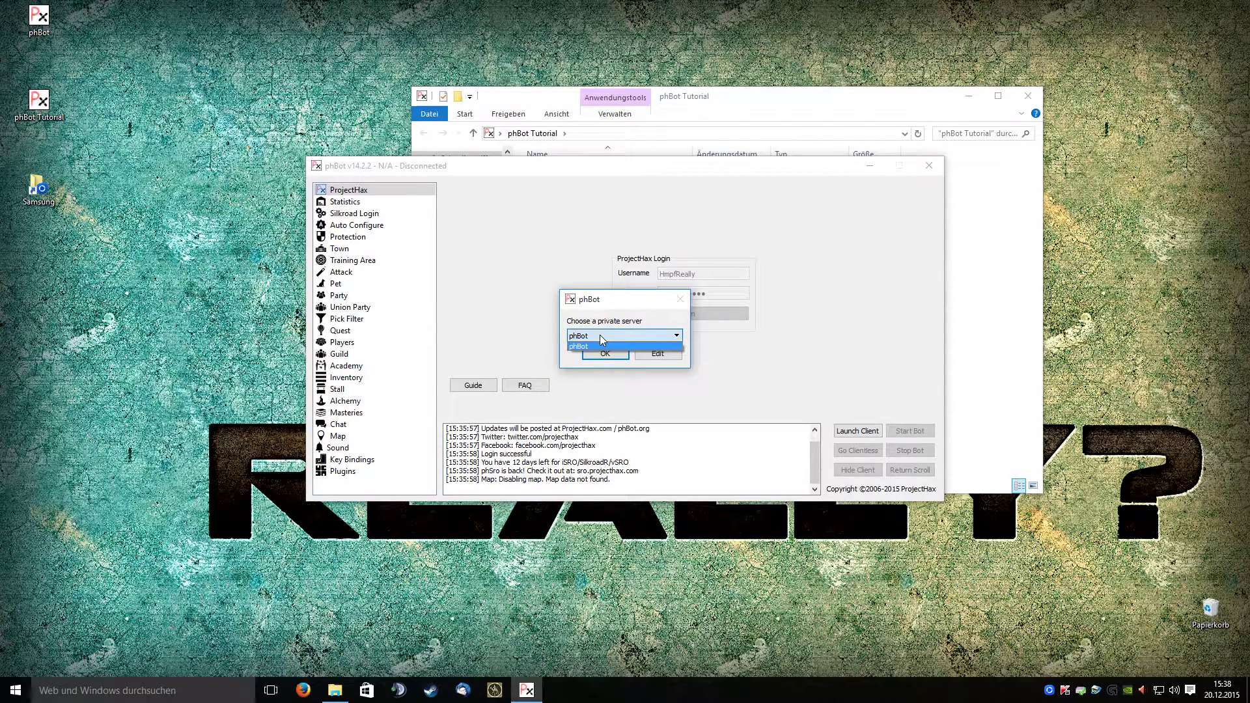
pyautogui.click(599, 336)
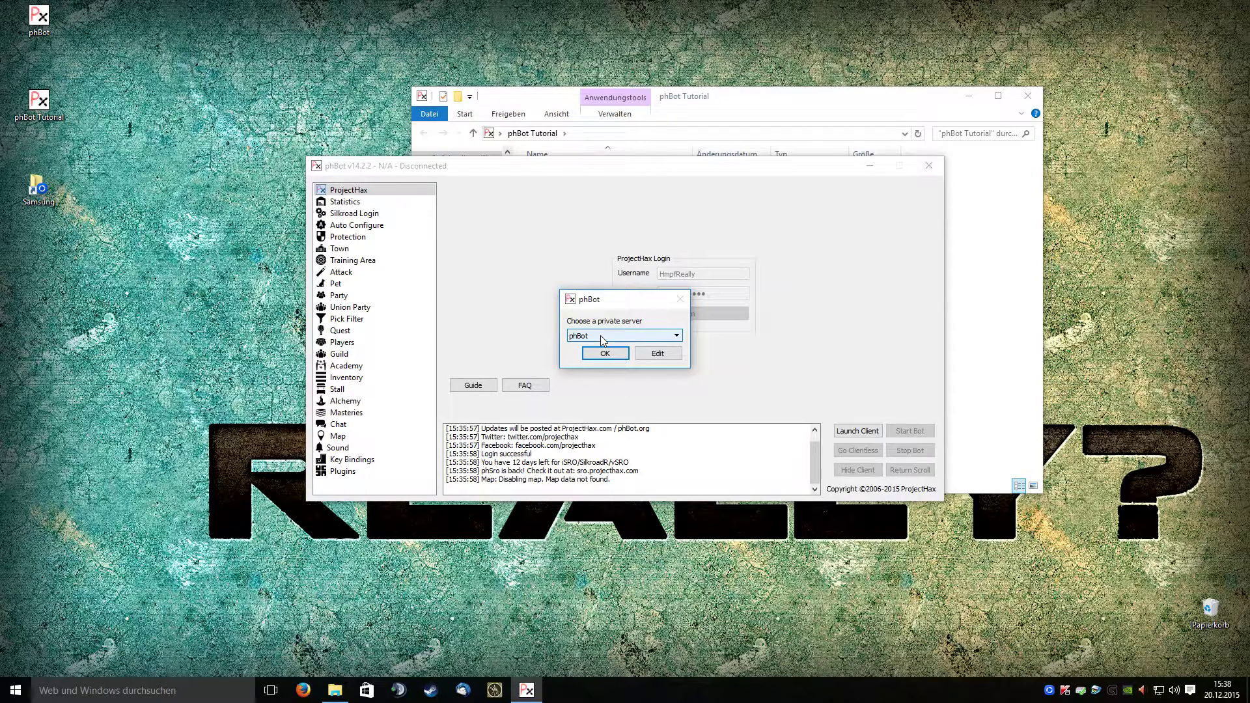
pyautogui.click(606, 354)
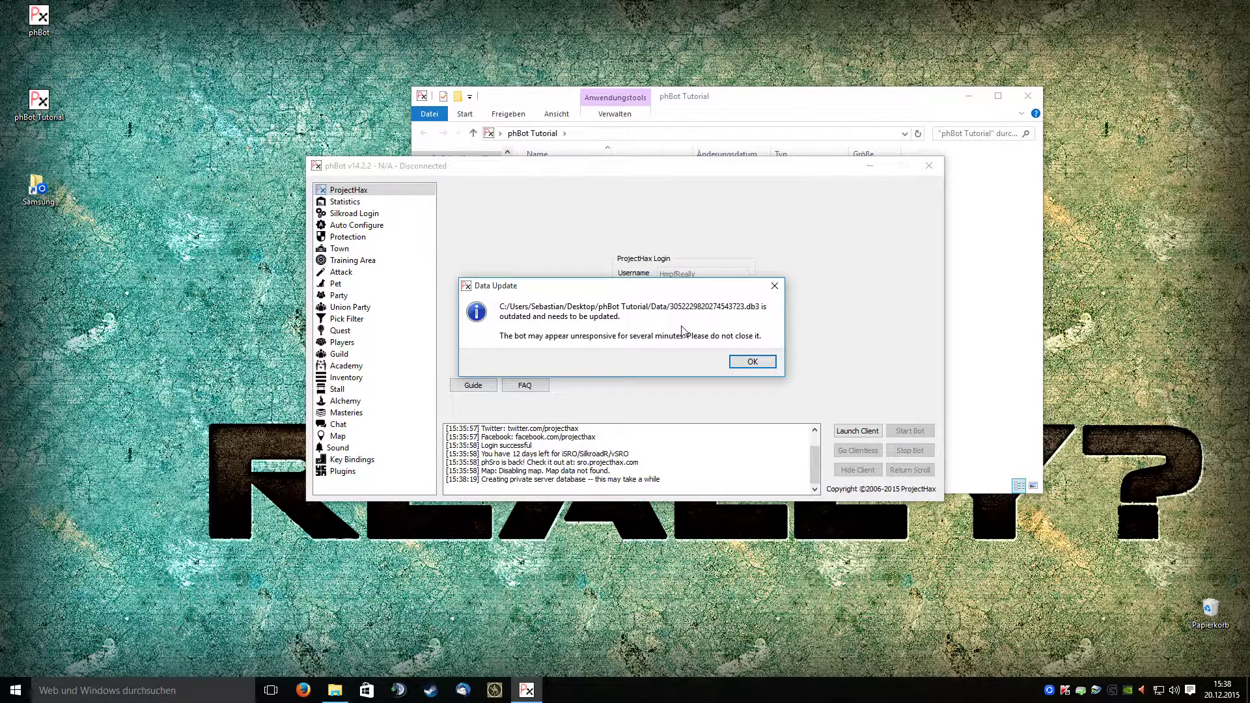
pyautogui.click(752, 362)
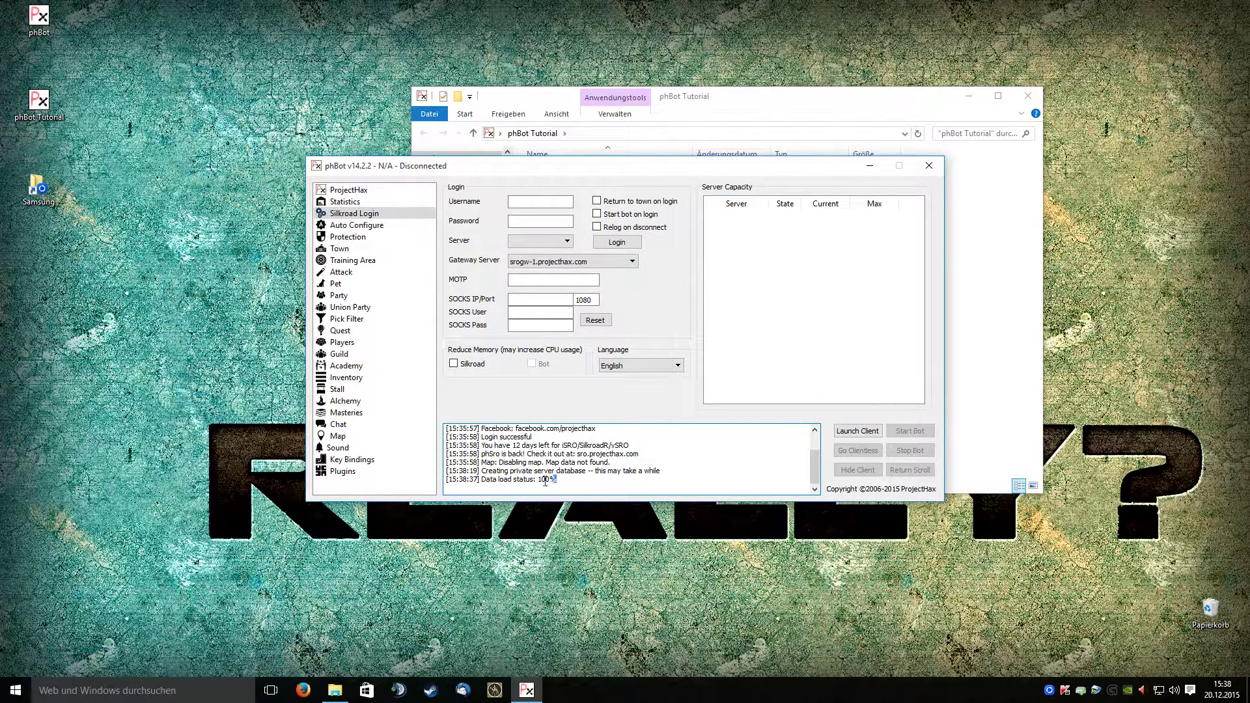
# Step: Launch the Silkroad client and close its login screen so phBot connects to the gateway
pyautogui.click(627, 485)
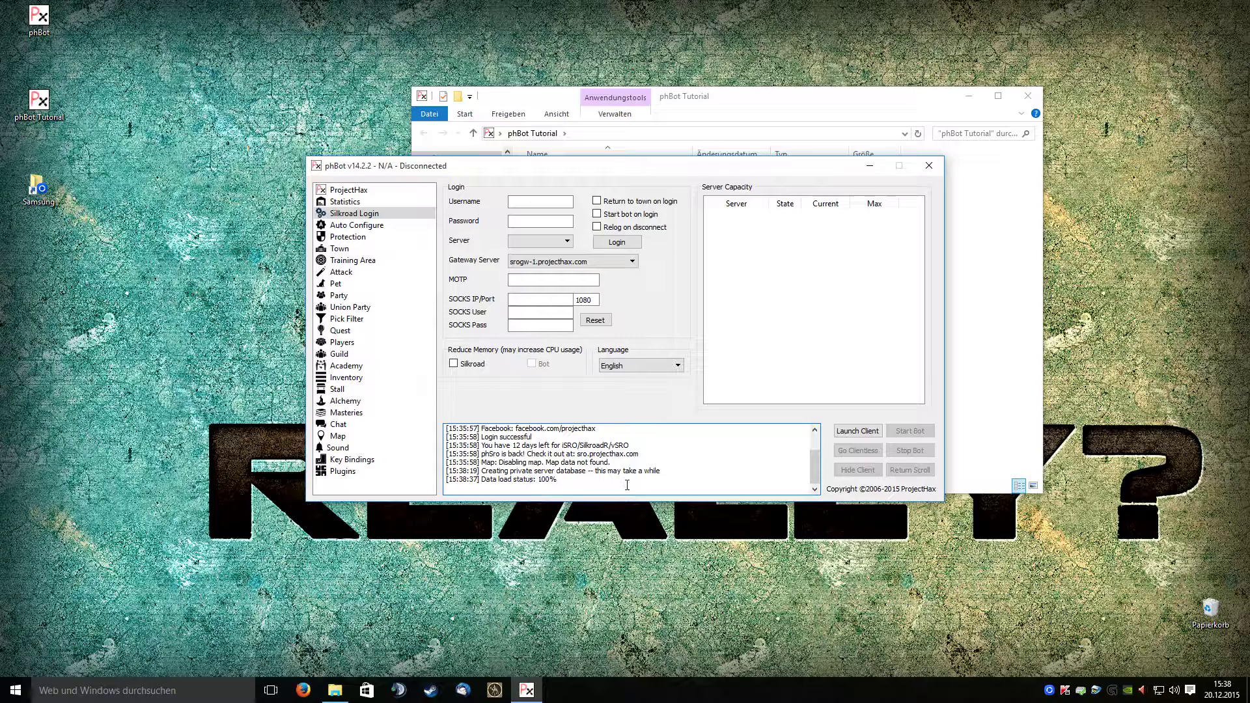
pyautogui.click(850, 432)
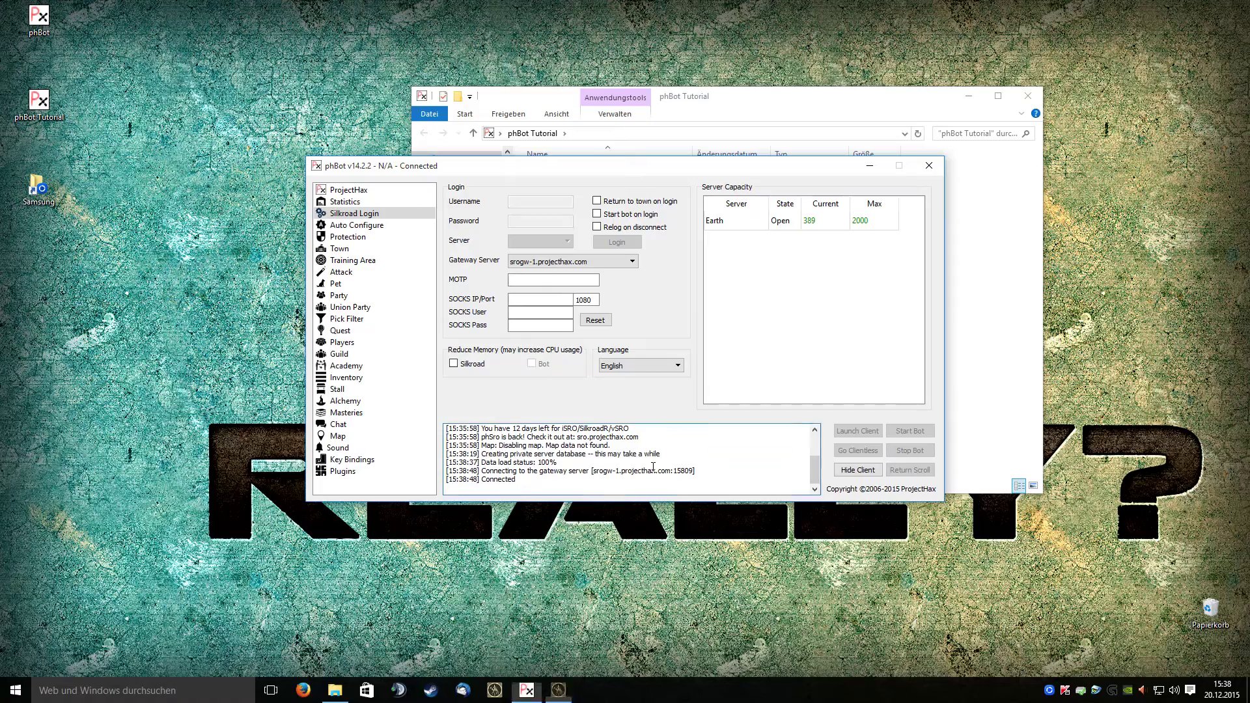
pyautogui.click(659, 468)
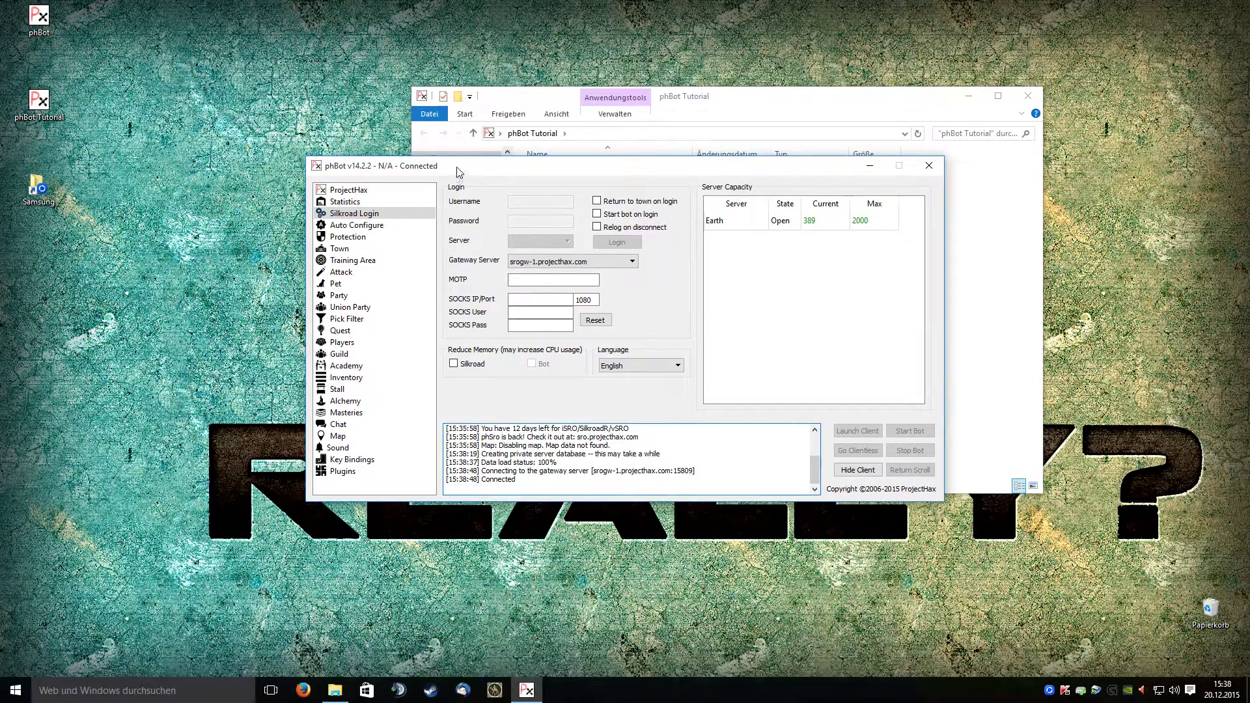
pyautogui.moveTo(535, 479); pyautogui.dragTo(445, 474)
pyautogui.click(685, 459)
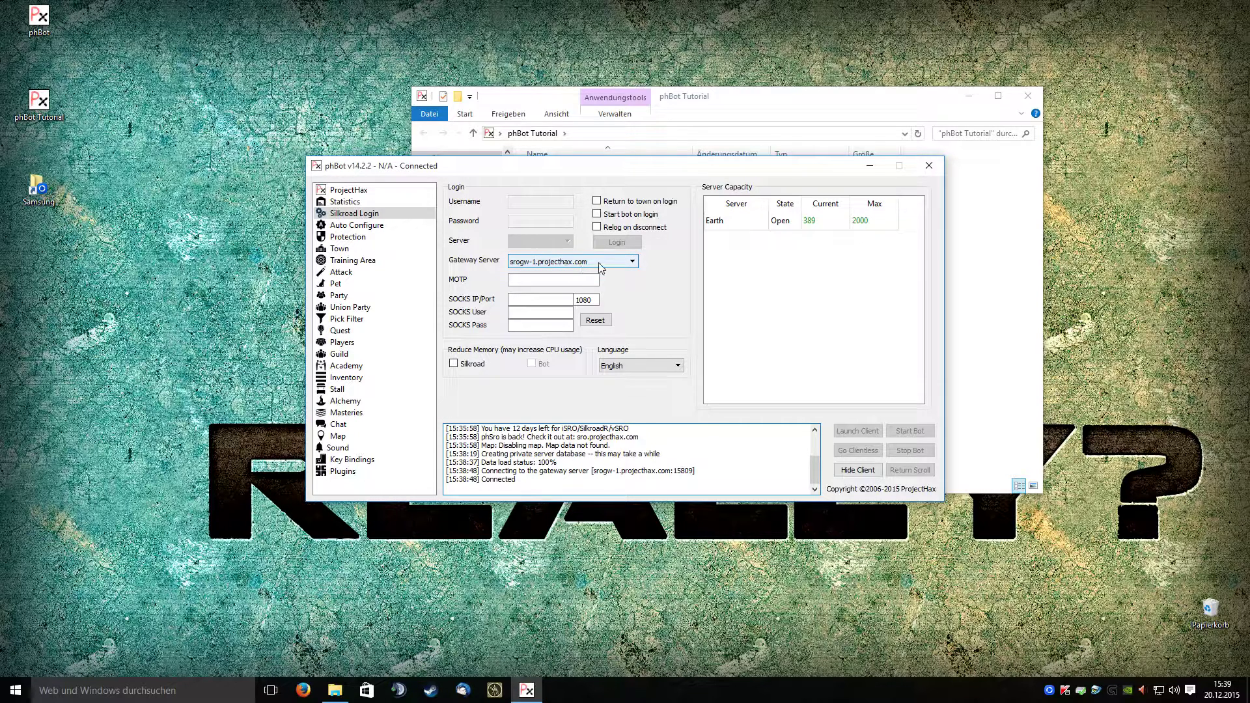
pyautogui.click(588, 281)
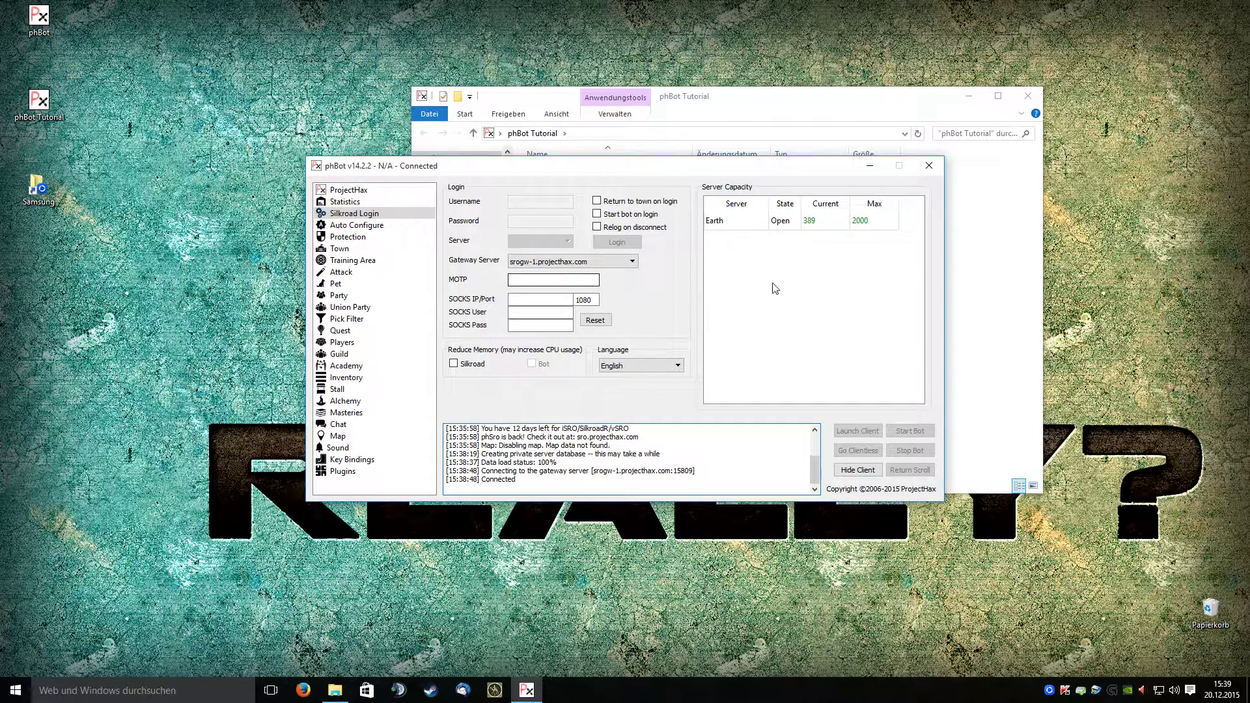